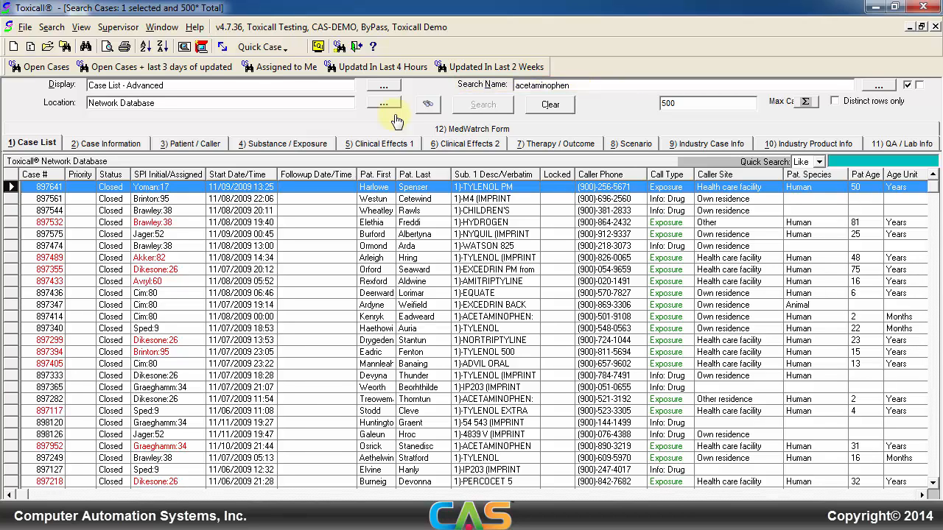
# Step: Launch Toxicall from the desktop and log in as Toxicall Testing with the account password
pyautogui.click(420, 109)
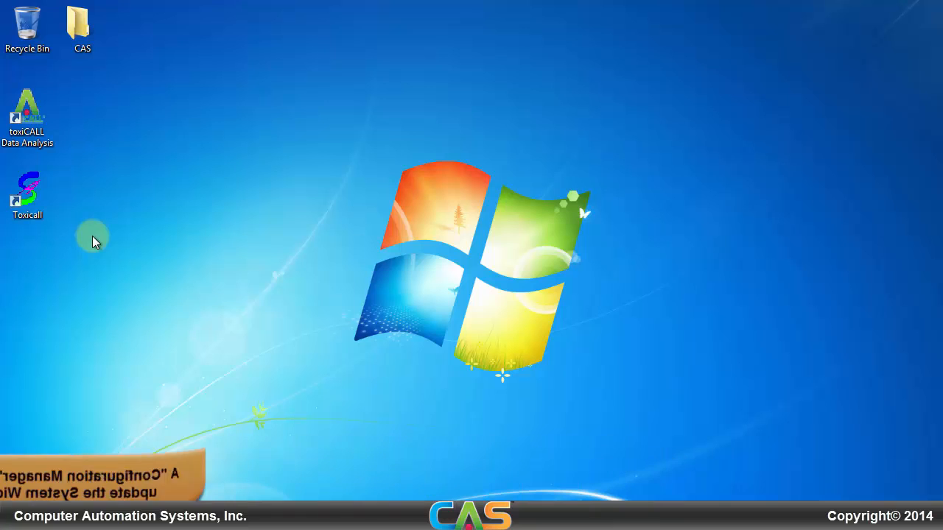
pyautogui.doubleClick(37, 211)
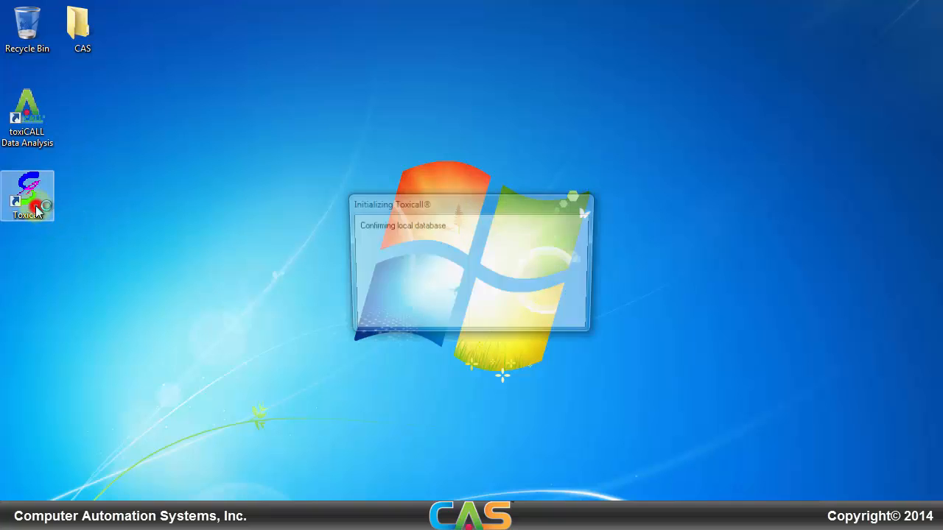
pyautogui.press('Tab')
pyautogui.write('********')
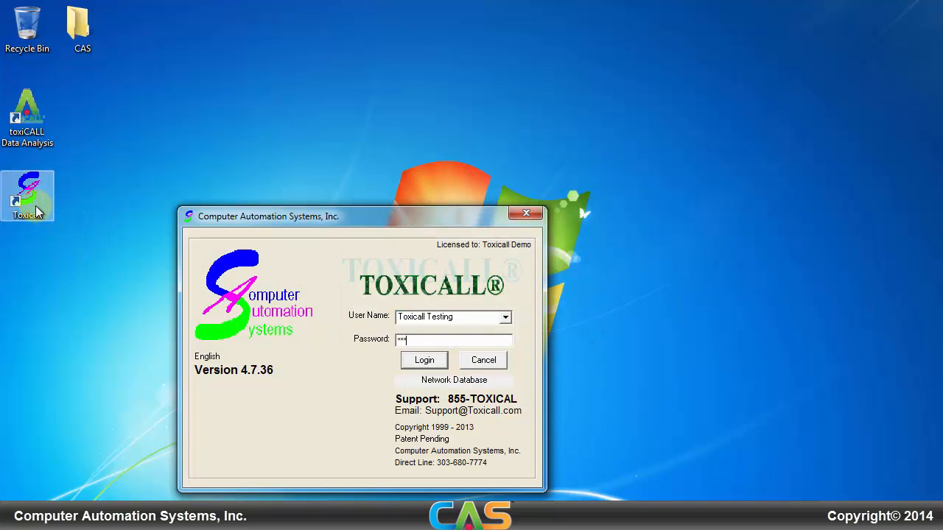
pyautogui.press('Return')
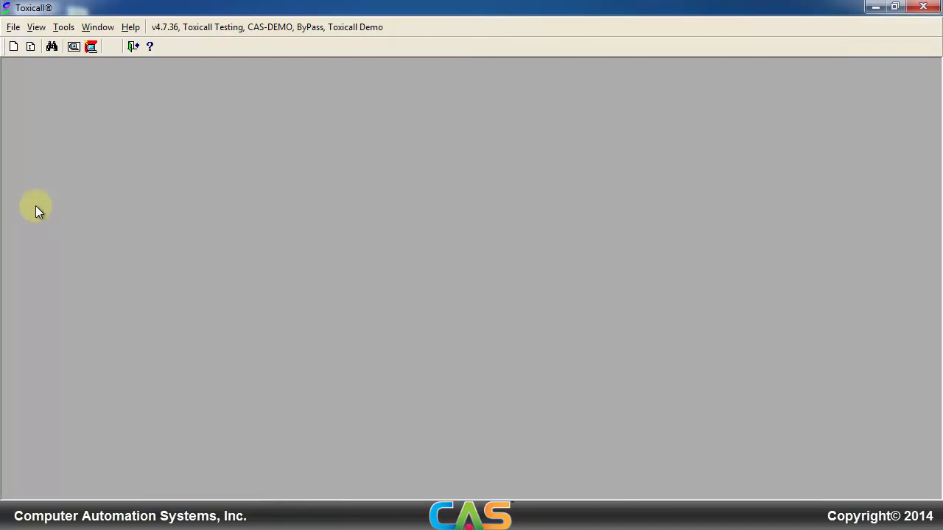
# Step: Open the Toxicall Configuration and its More System Config settings
pyautogui.click(63, 27)
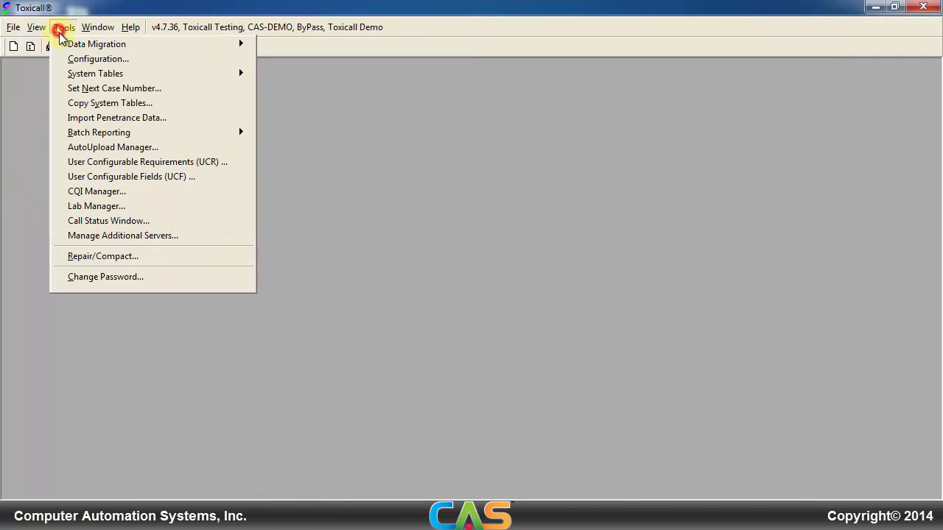
pyautogui.click(65, 55)
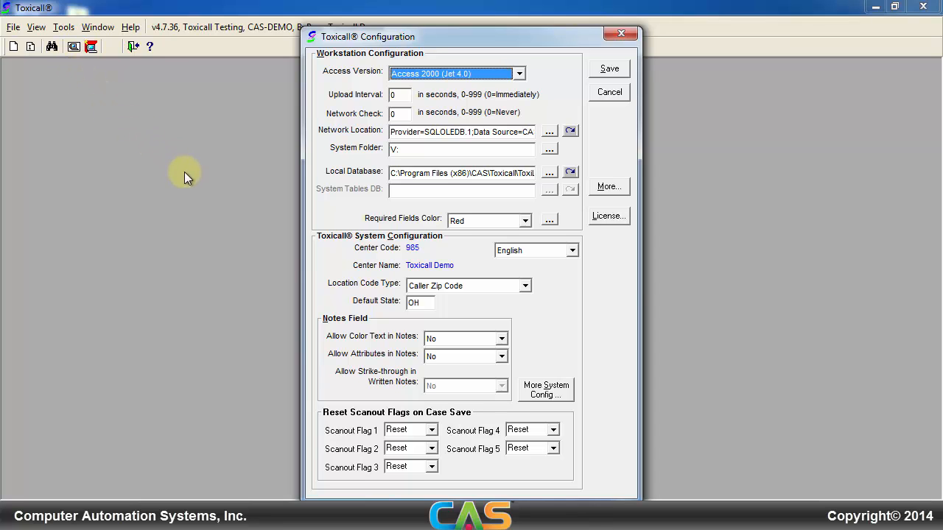
pyautogui.click(559, 394)
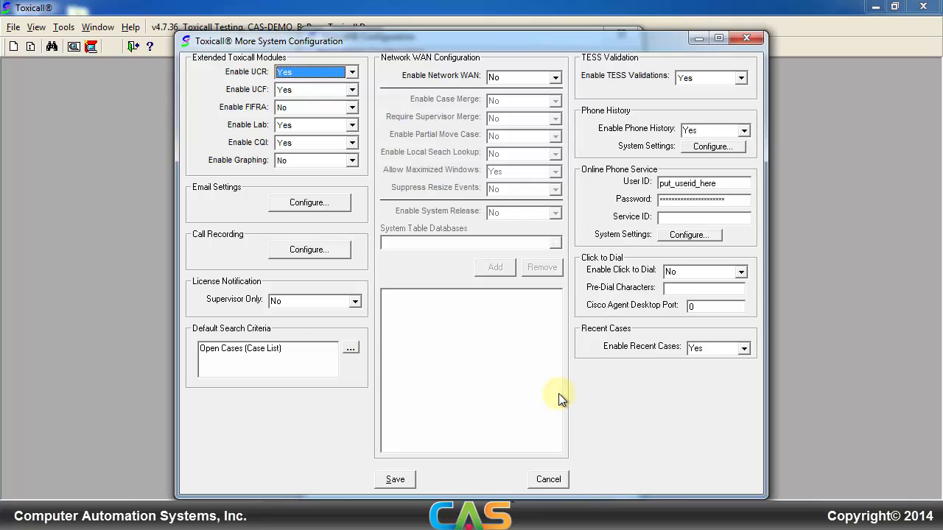
# Step: Set the Default Search Criteria to "Open Cases plus last 12 hours of updated cases", searching the lookup for "open"
pyautogui.click(353, 350)
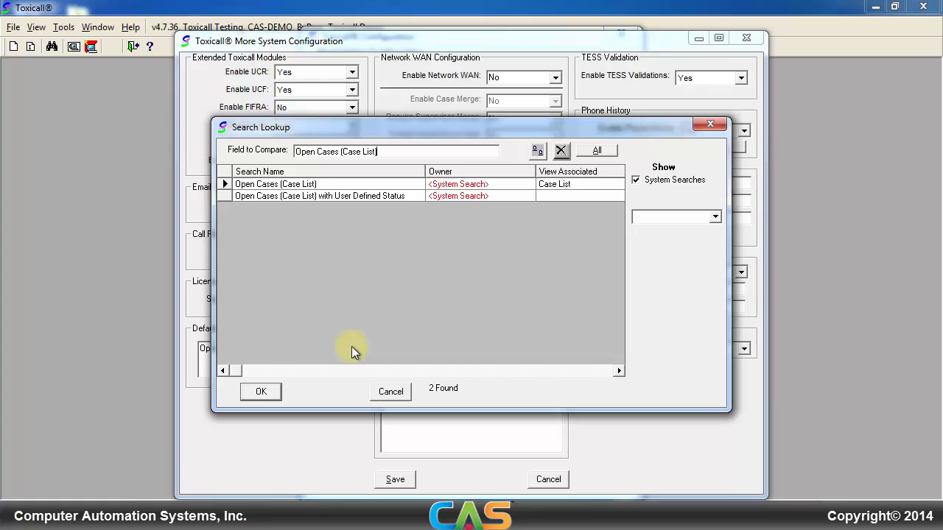
pyautogui.click(597, 150)
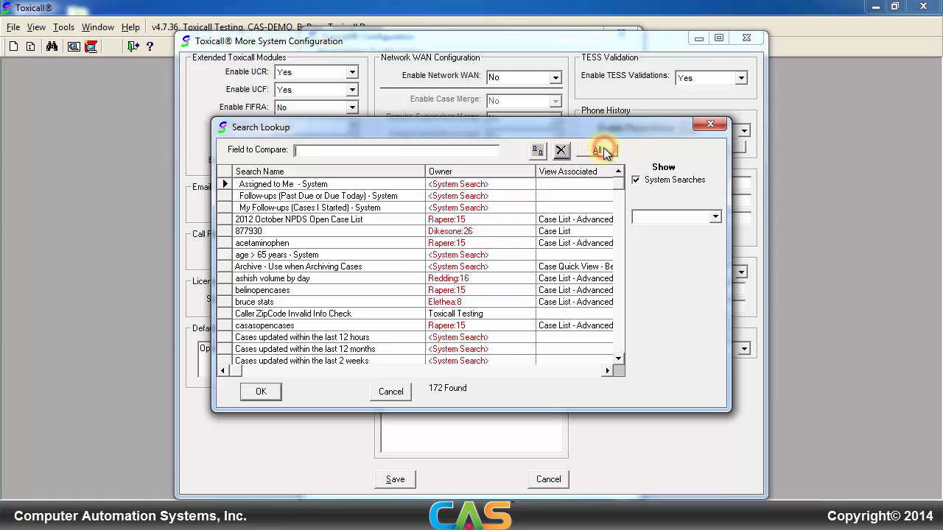
pyautogui.write('open')
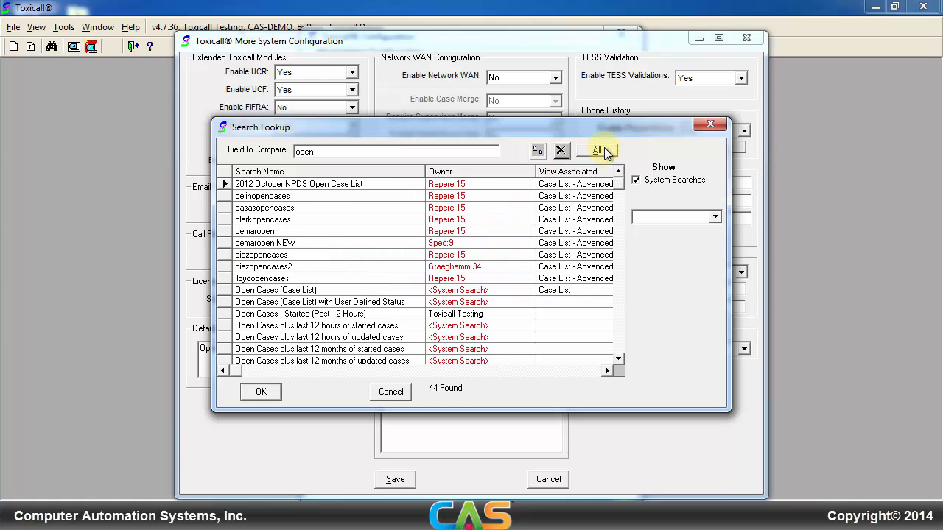
pyautogui.click(384, 336)
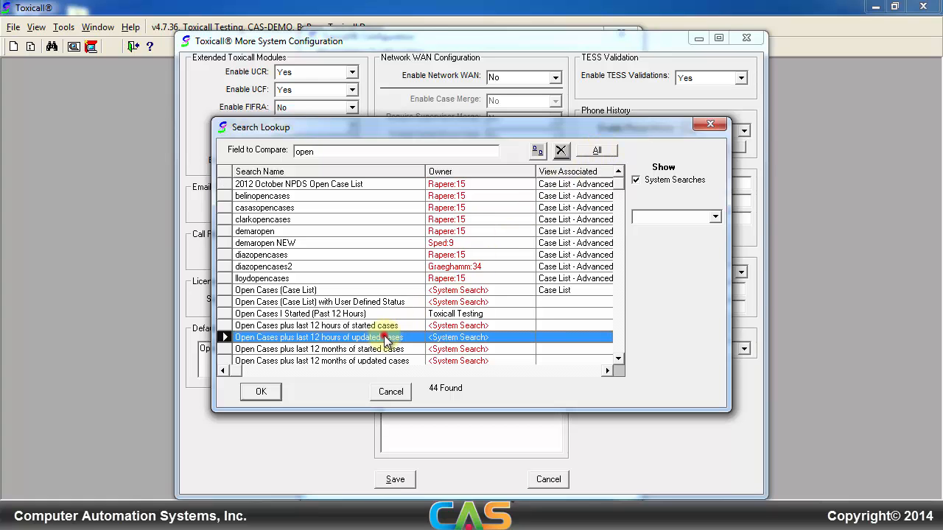
pyautogui.click(261, 392)
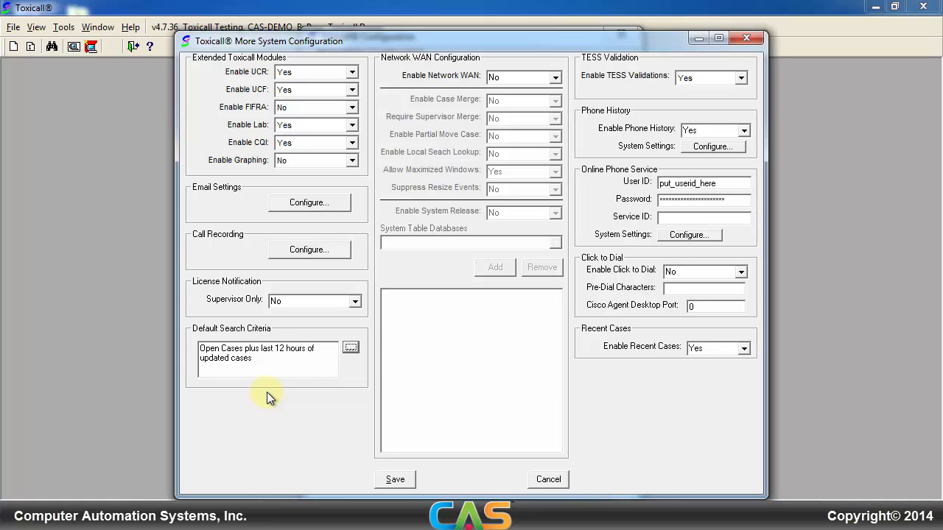
# Step: Save the more system configuration and the main configuration, and exit Toxicall
pyautogui.click(395, 479)
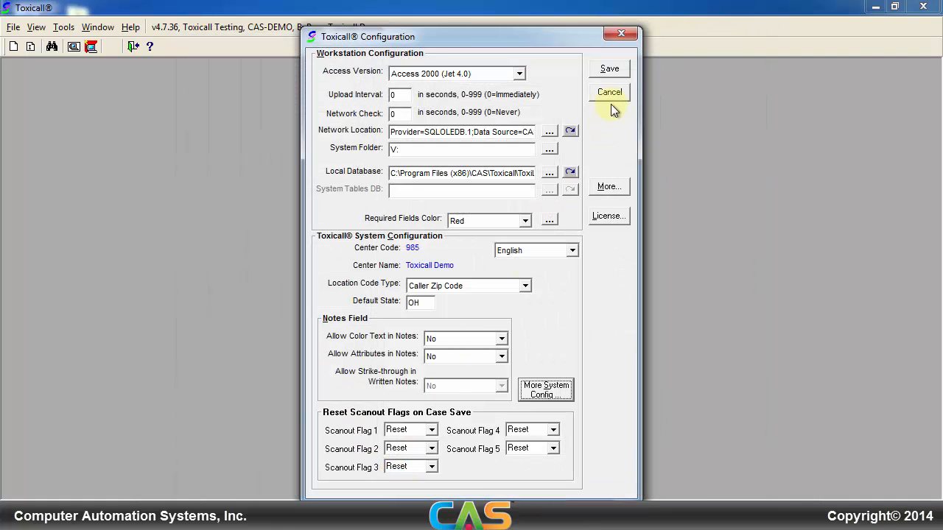
pyautogui.click(623, 71)
pyautogui.click(508, 308)
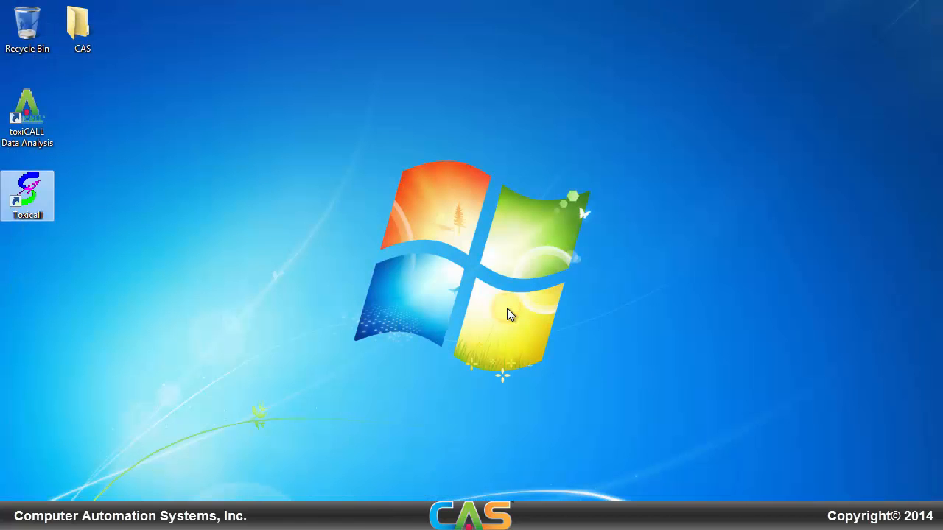
# Step: Relaunch Toxicall and log in as Toxicall Testing with the account password
pyautogui.doubleClick(28, 188)
pyautogui.press('Tab')
pyautogui.write('********')
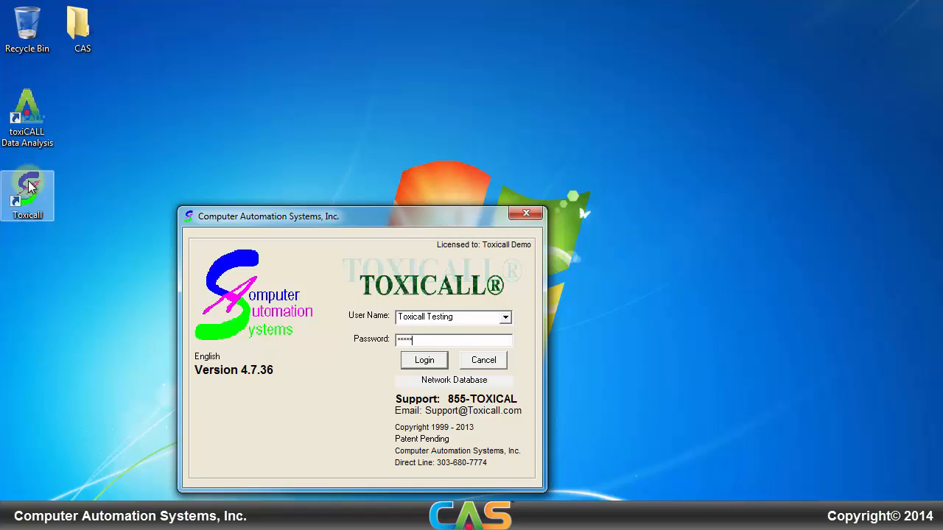
pyautogui.press('Return')
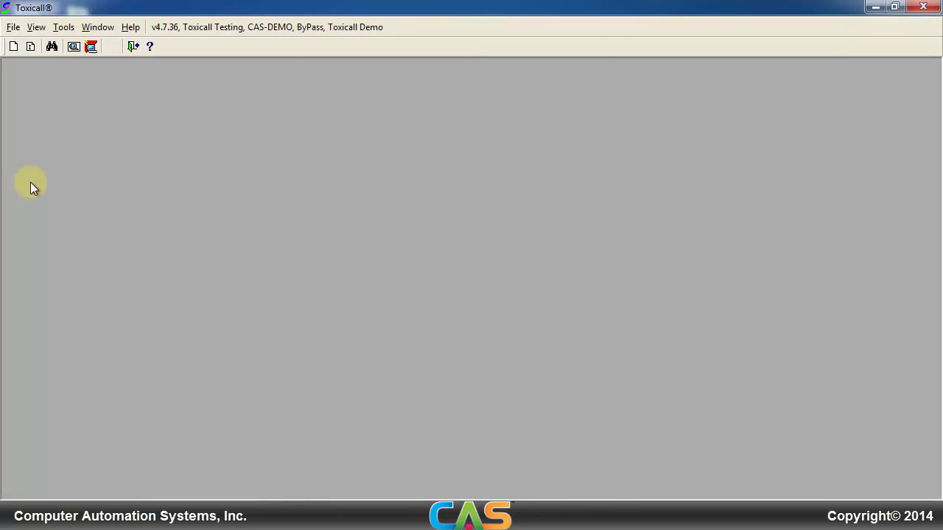
# Step: Open the case search window to check the default search, then close the search window
pyautogui.click(91, 47)
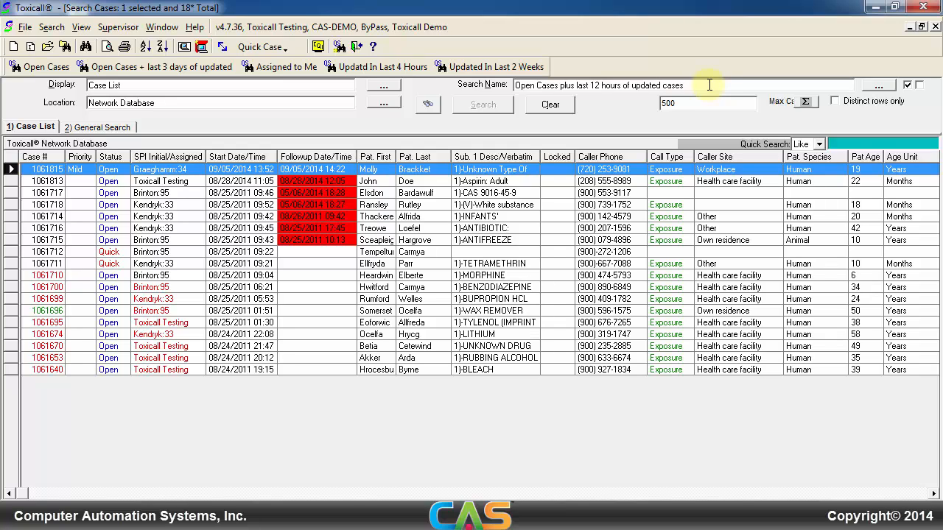
pyautogui.click(25, 27)
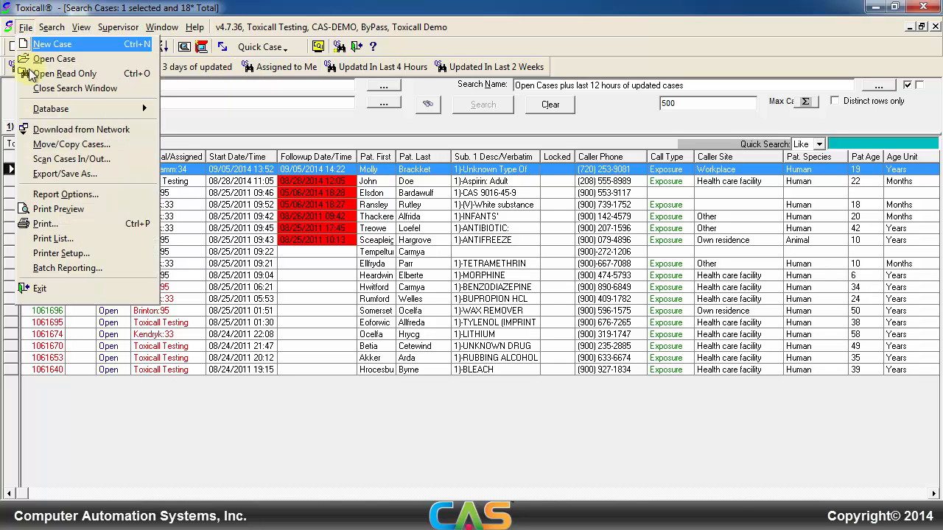
pyautogui.click(30, 88)
# Step: Open the SPI List and Security Information table from the User System Tables
pyautogui.click(59, 26)
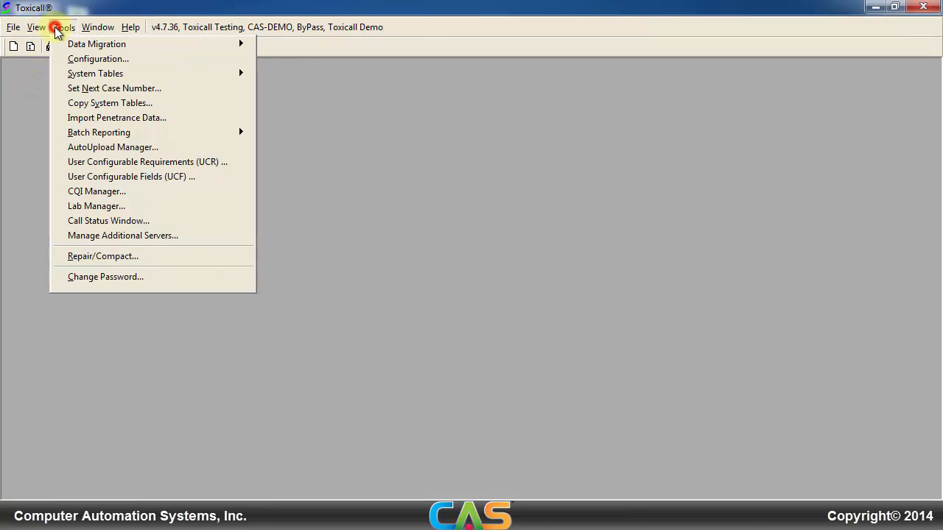
pyautogui.moveTo(80, 74)
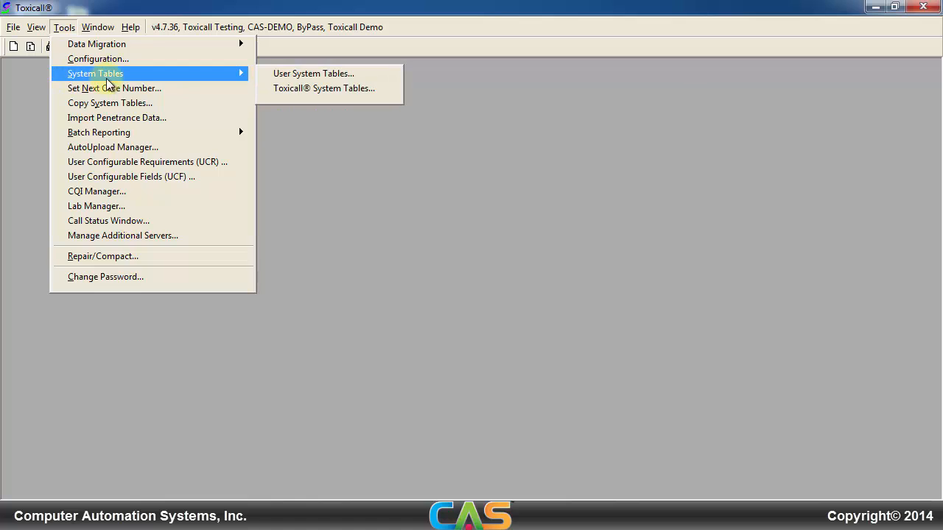
pyautogui.click(290, 78)
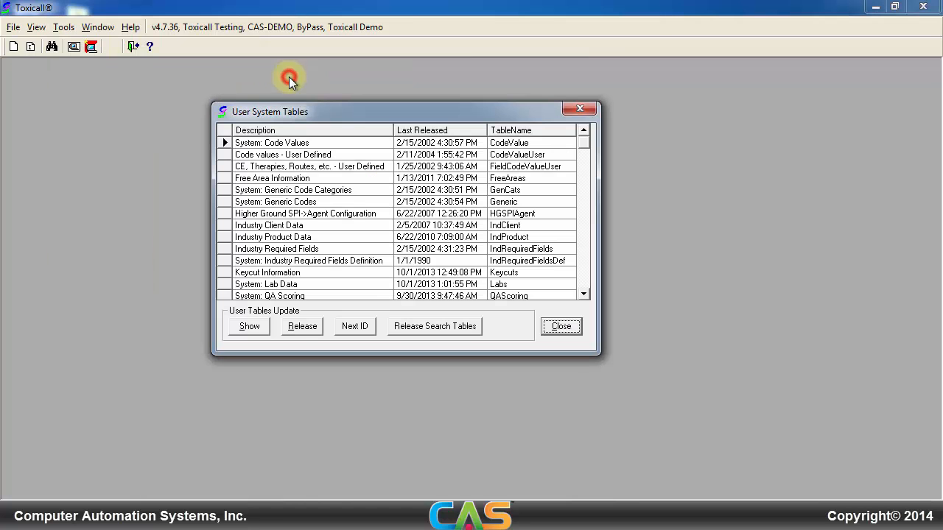
pyautogui.click(585, 253)
pyautogui.click(519, 230)
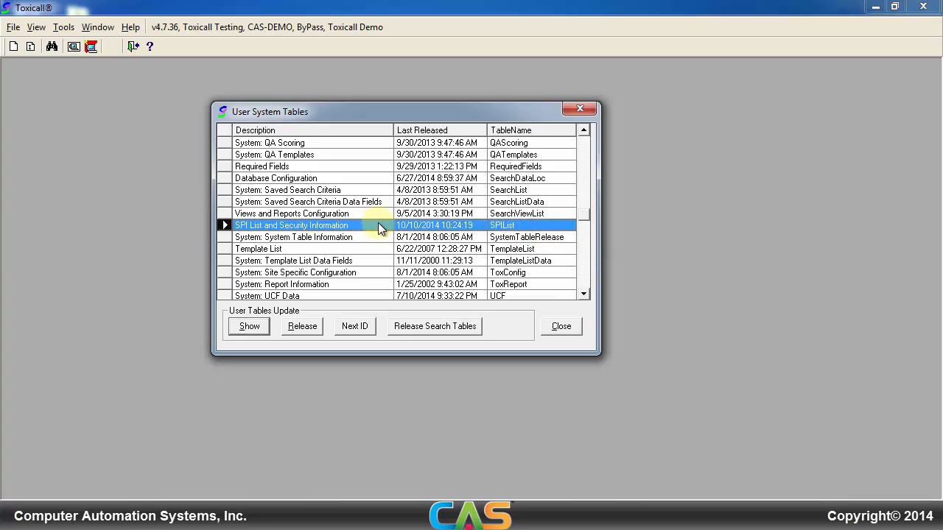
pyautogui.click(407, 225)
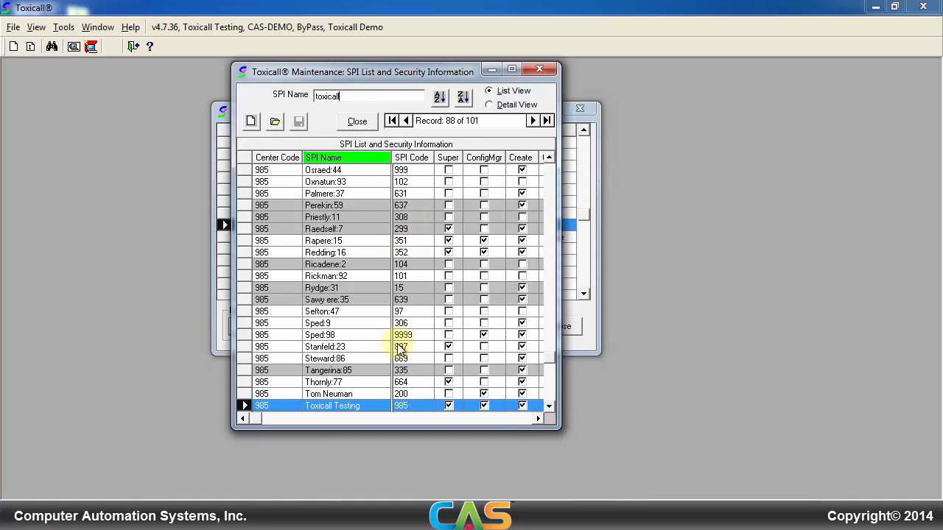
# Step: Set the Toxicall Testing user's Default Search Name to "Open Cases with Due Follow-ups" and save the record
pyautogui.click(379, 407)
pyautogui.doubleClick(379, 407)
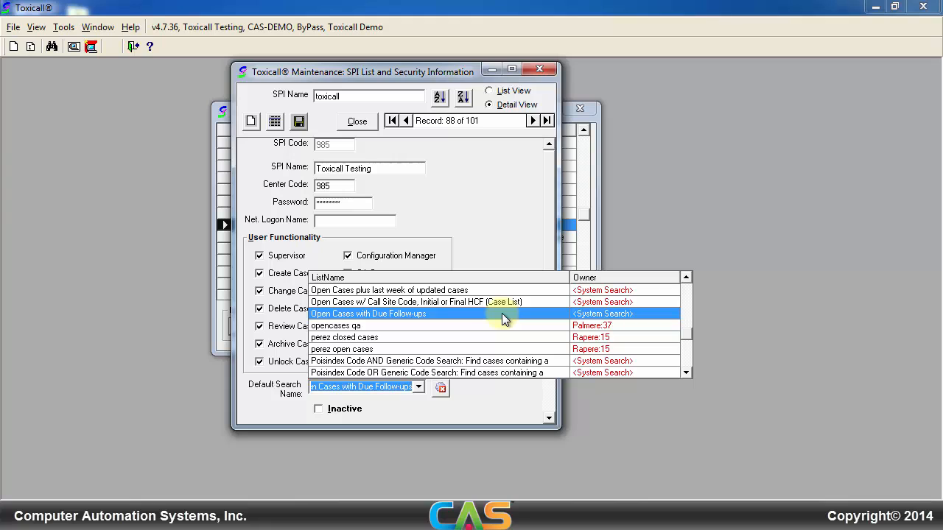
pyautogui.click(502, 318)
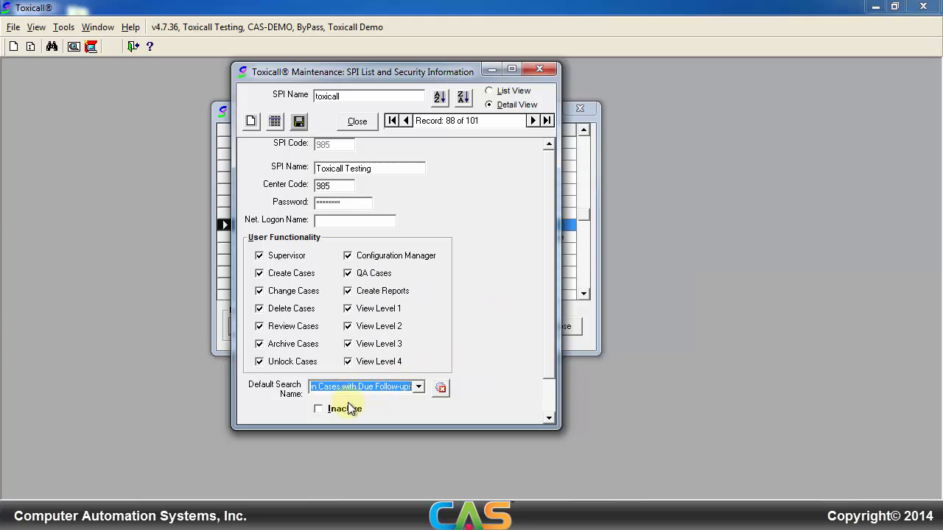
pyautogui.click(298, 121)
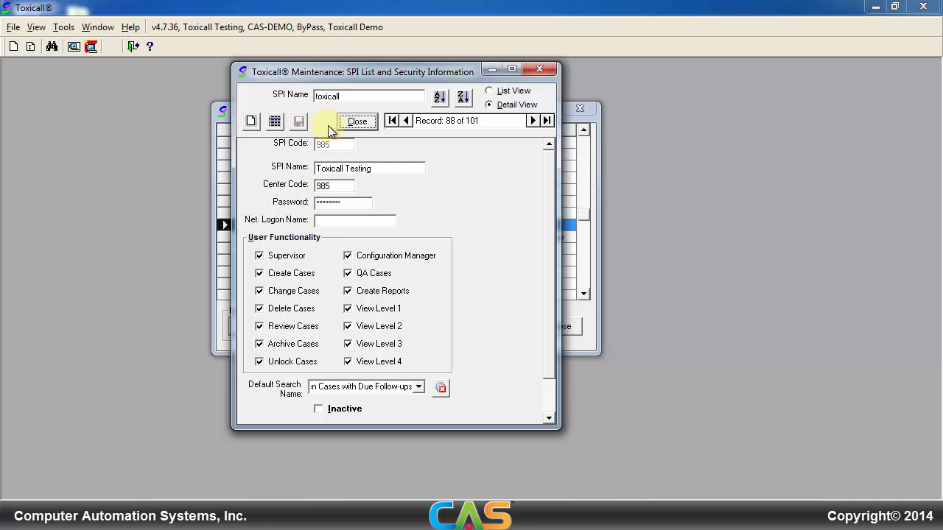
# Step: Close the SPI maintenance window, mark the table for release, and close User System Tables
pyautogui.click(357, 121)
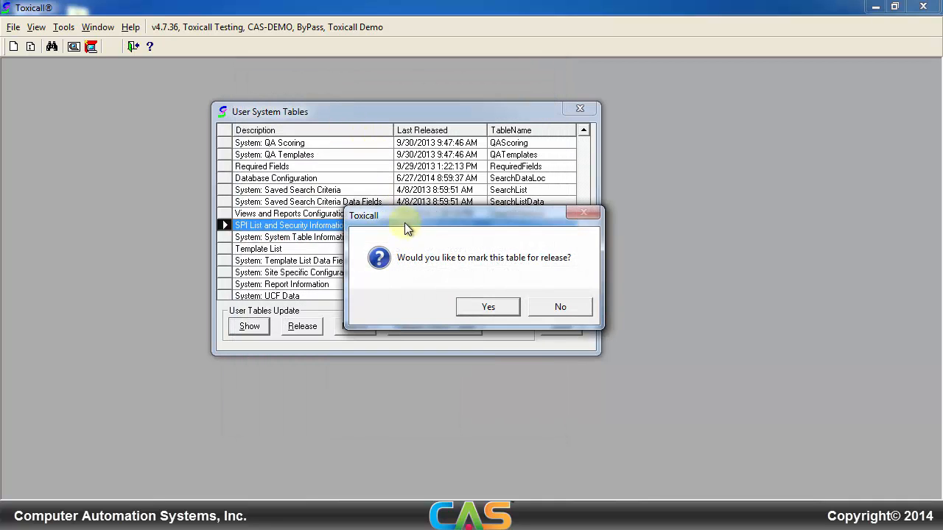
pyautogui.click(465, 312)
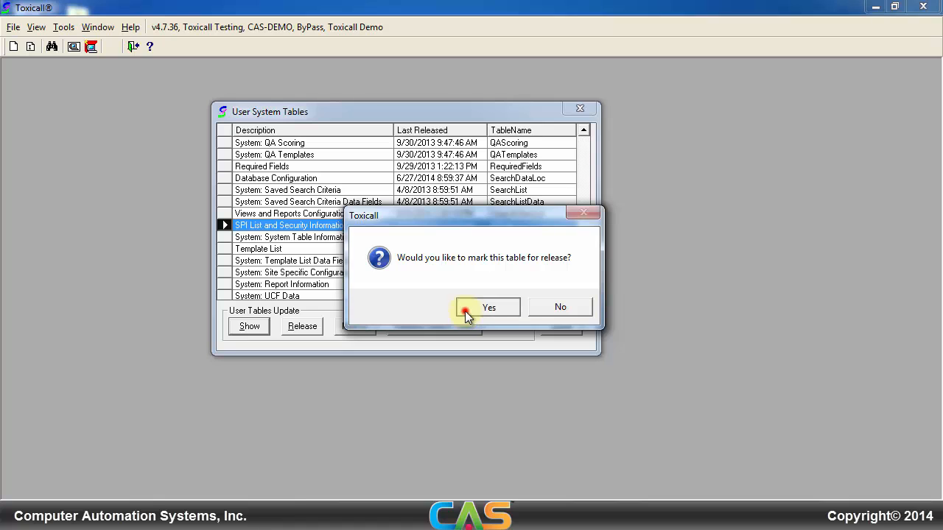
pyautogui.click(528, 318)
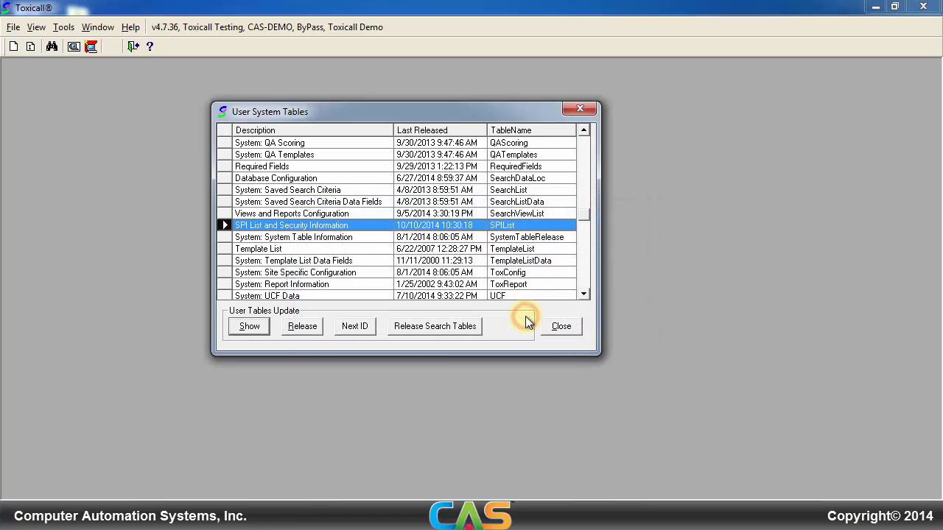
pyautogui.click(549, 327)
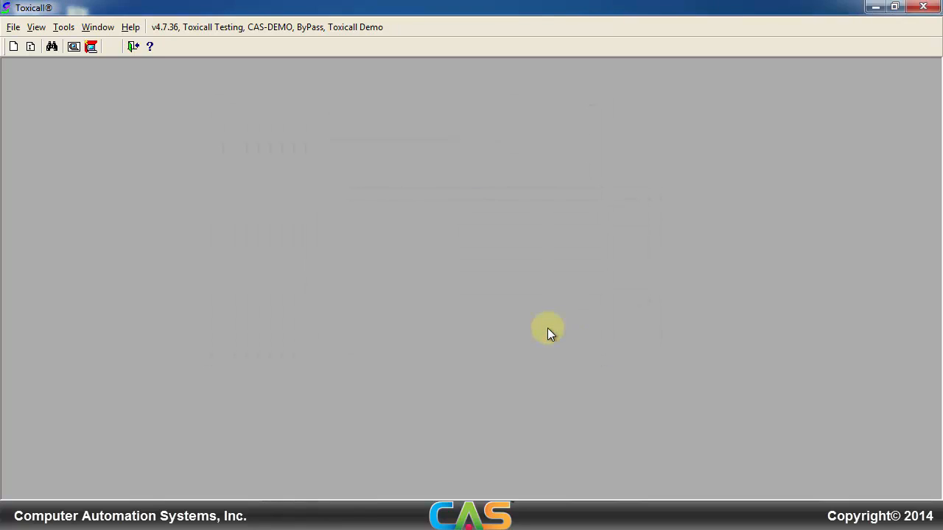
# Step: Exit and relaunch Toxicall, logging in as Toxicall Testing with the account password
pyautogui.click(546, 311)
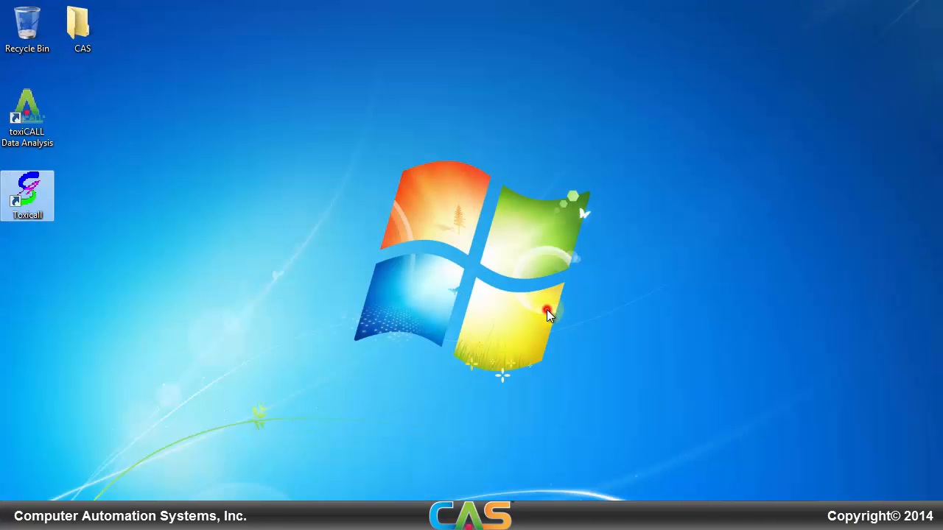
pyautogui.doubleClick(27, 193)
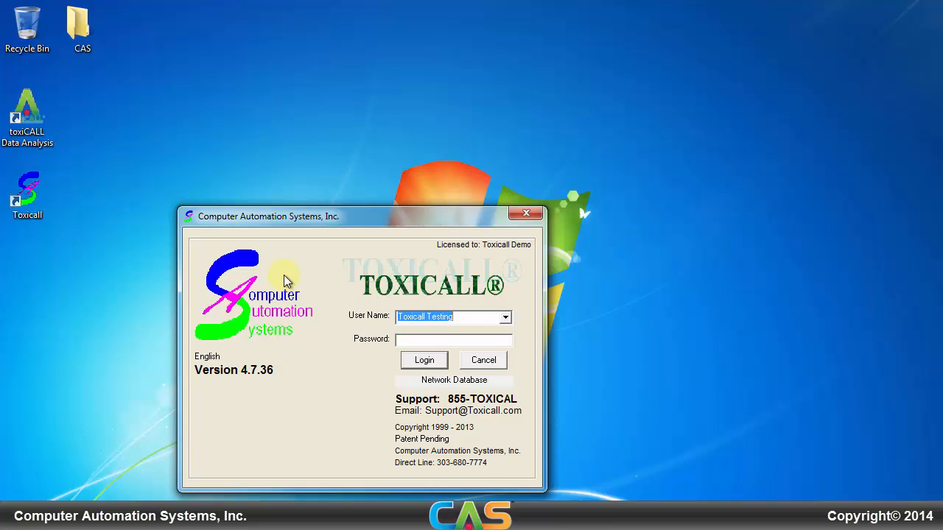
pyautogui.press('Tab')
pyautogui.write('********')
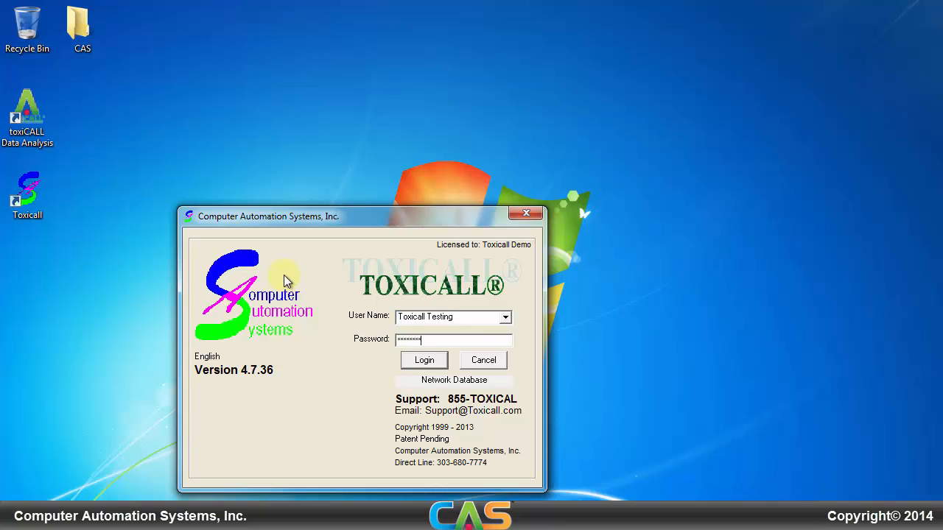
pyautogui.press('Return')
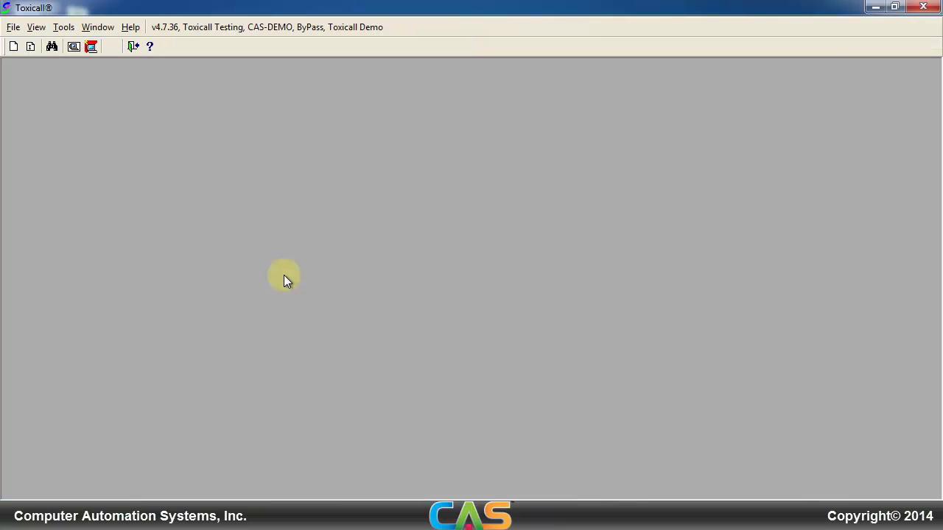